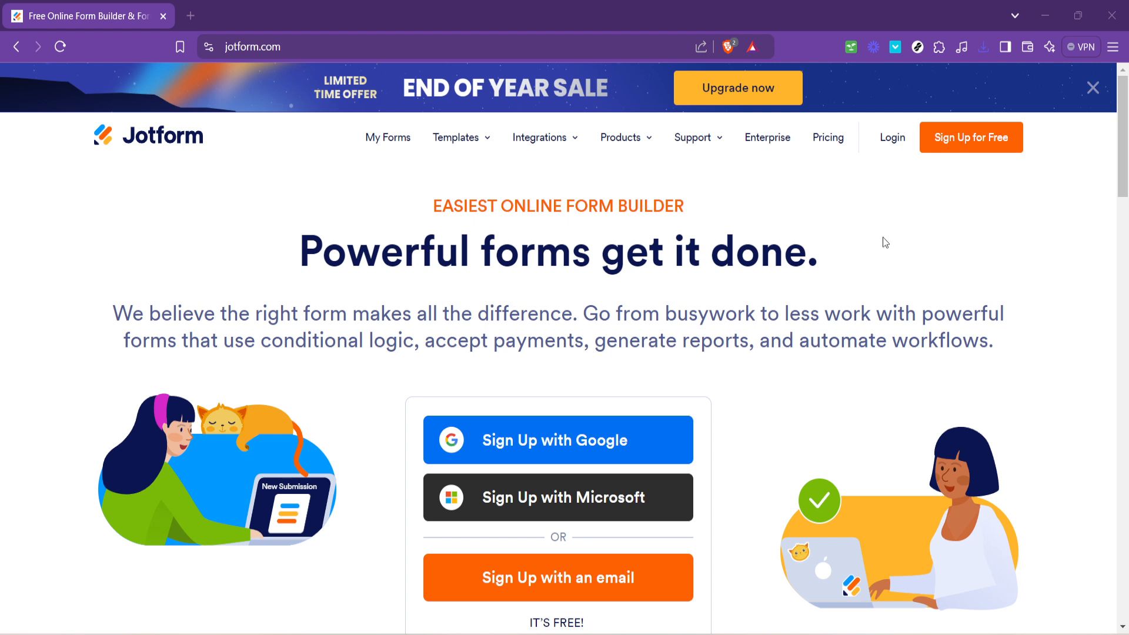
Log in to Jotform with the first listed Google account and dismiss the notification and the sale offer
click(899, 144)
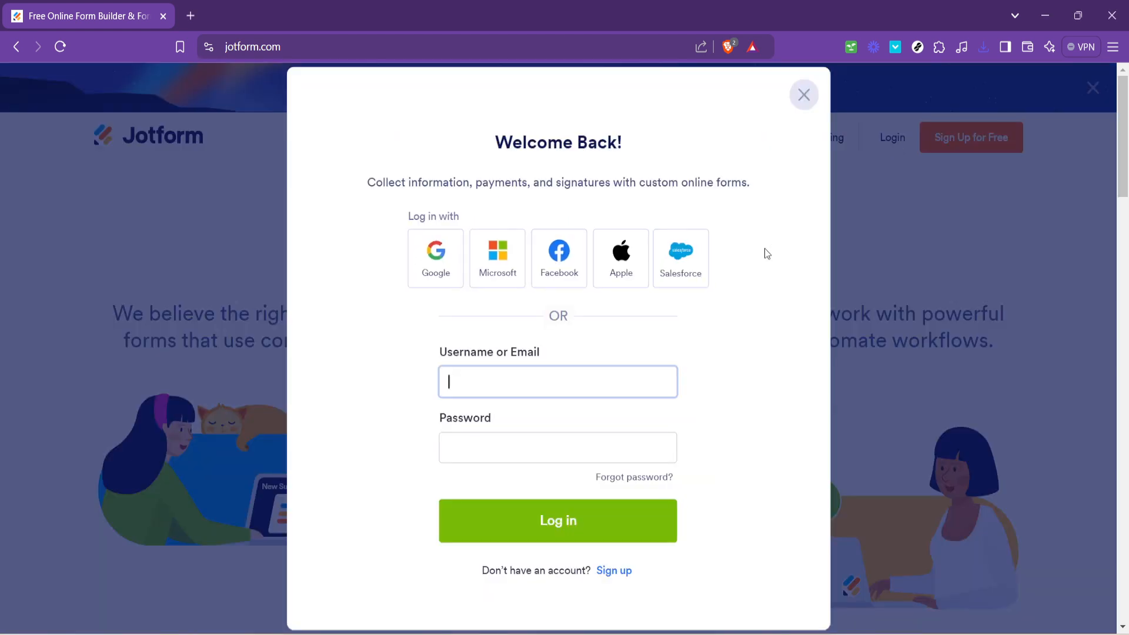
click(434, 259)
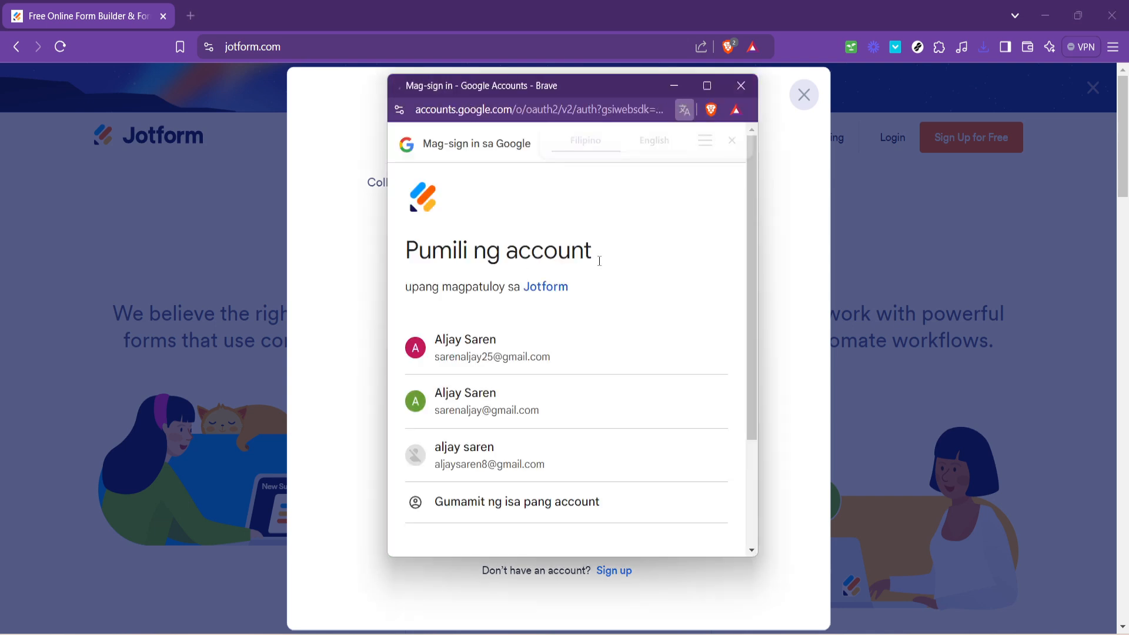
click(505, 341)
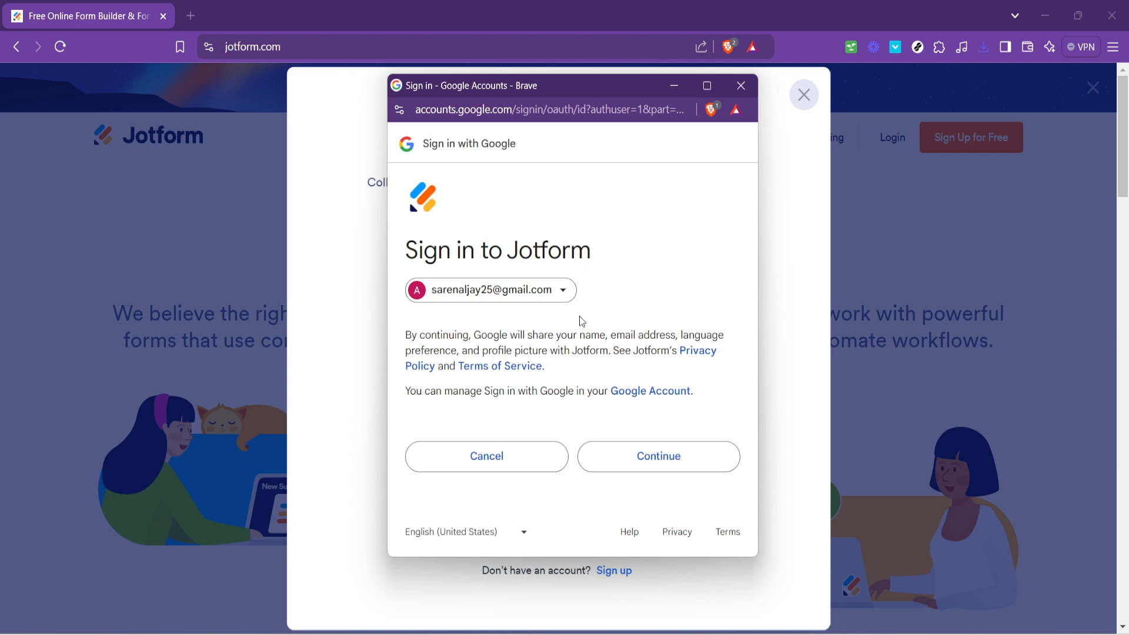
click(634, 448)
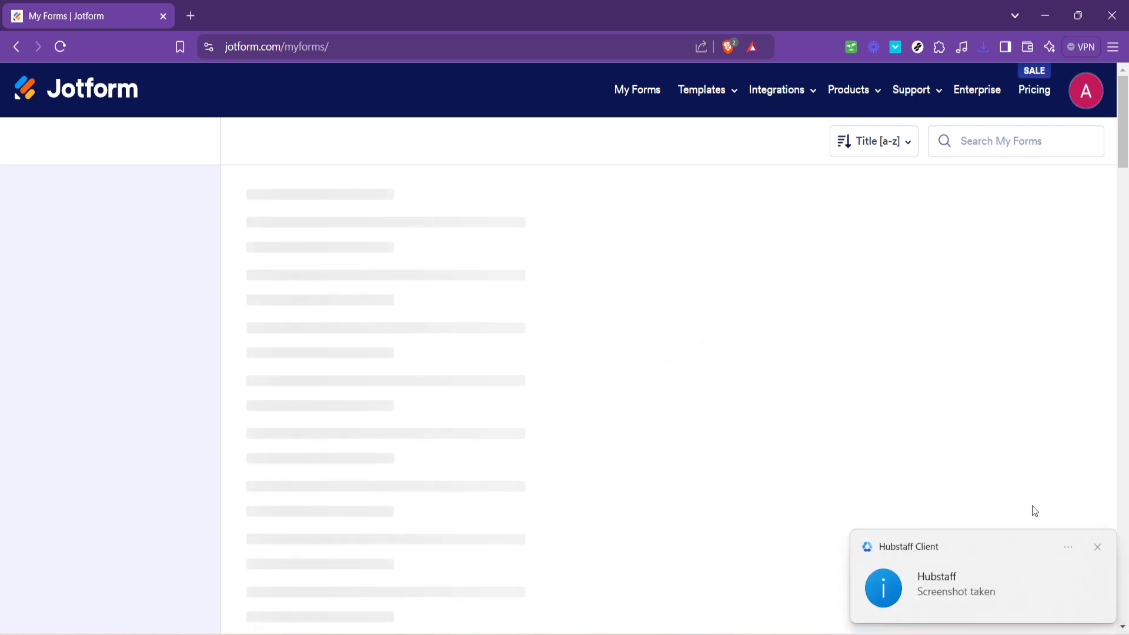
click(1098, 547)
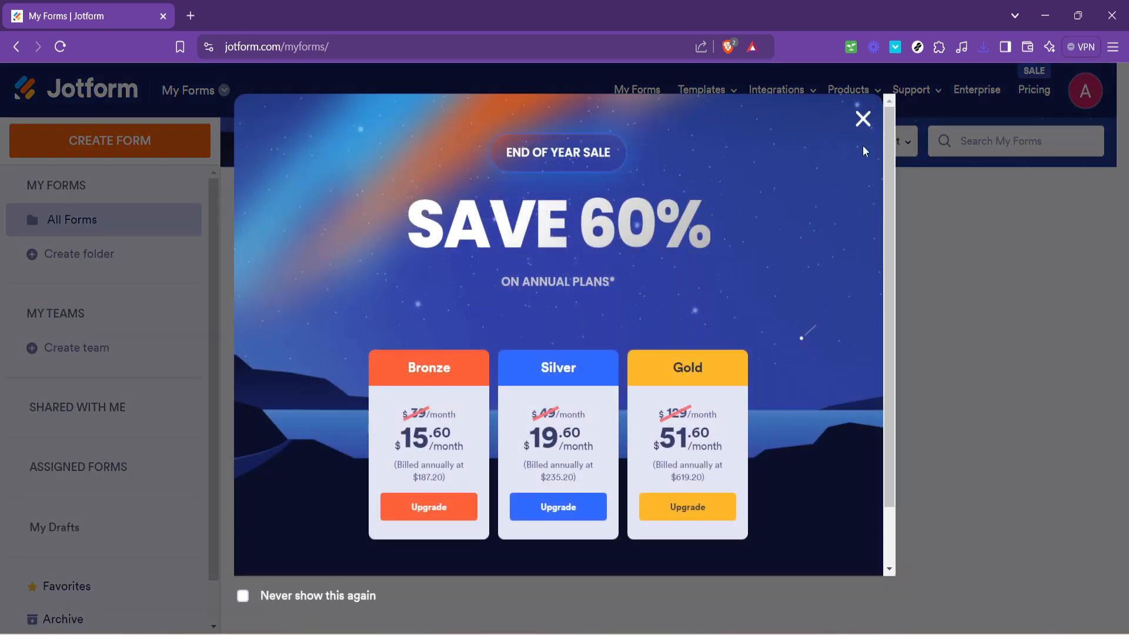
click(863, 119)
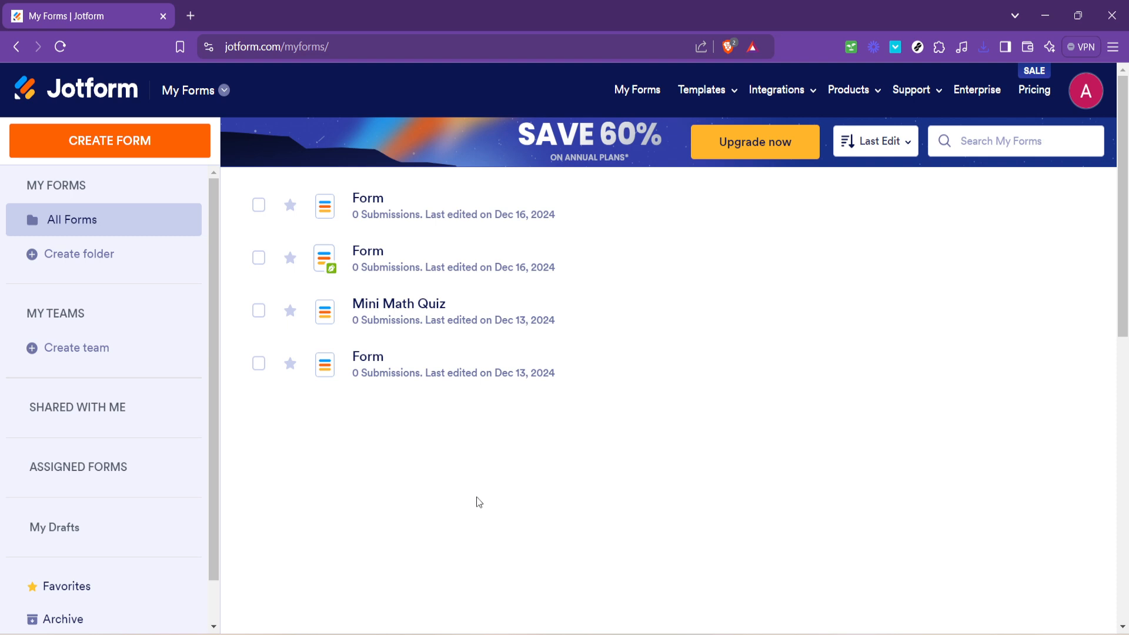
Create a new blank form and add a number question labelled "Number 1"
click(940, 213)
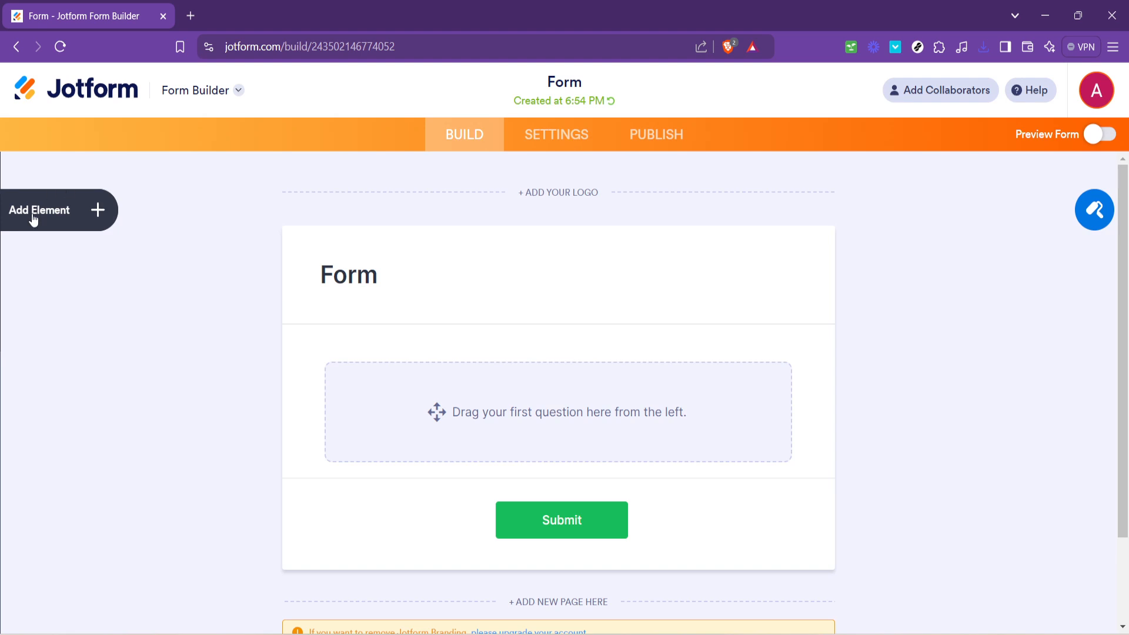
click(34, 217)
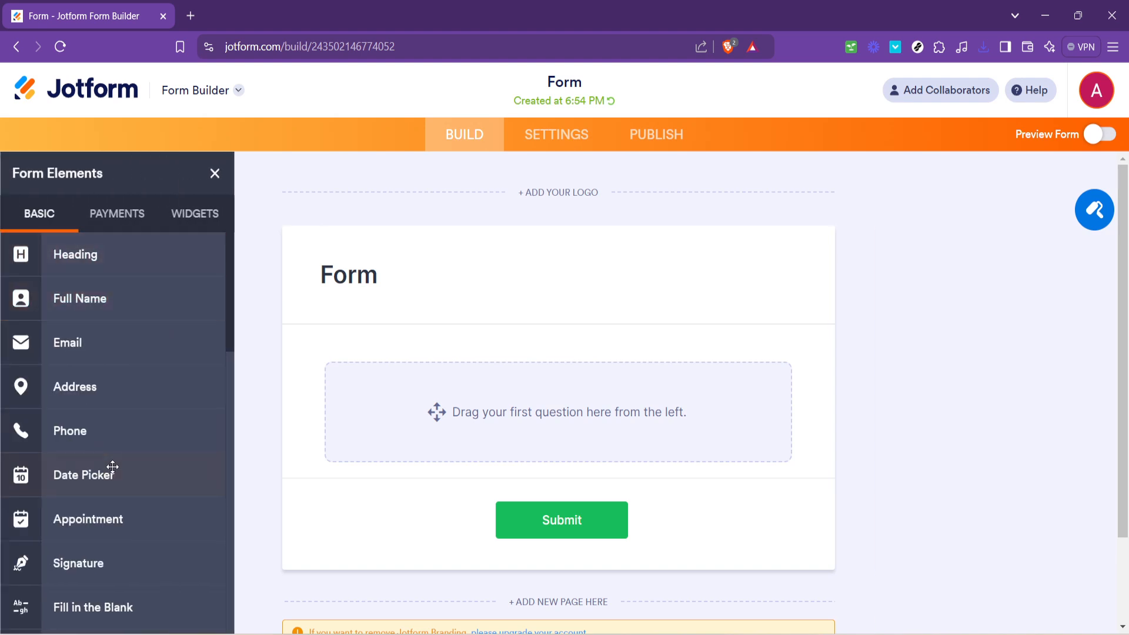
scroll(112, 466, down, 6)
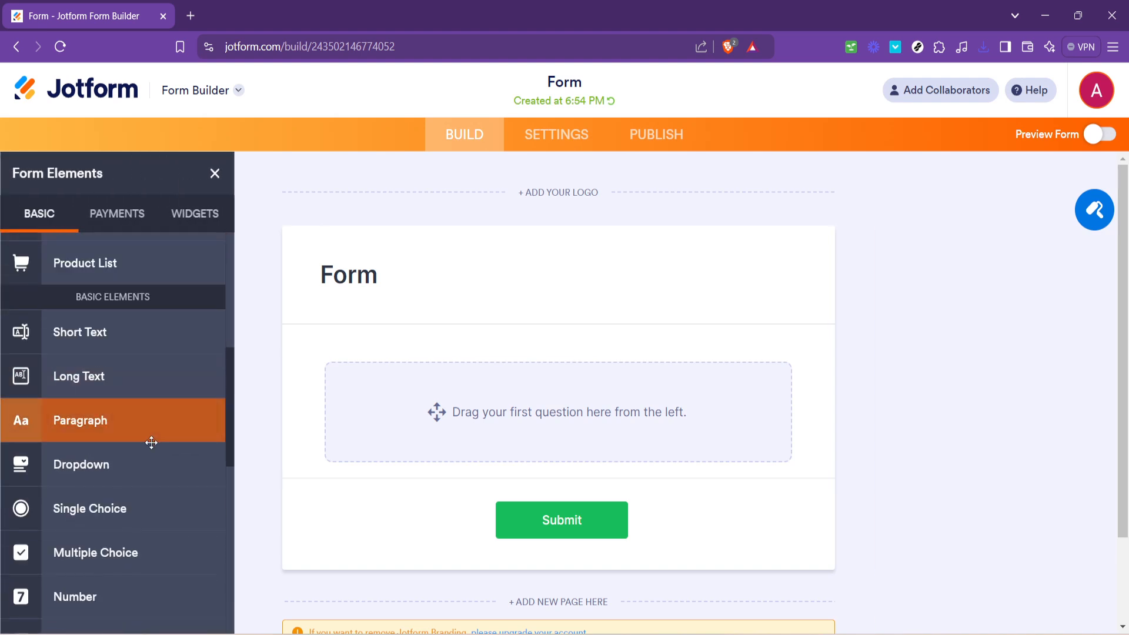
scroll(151, 444, down, 3)
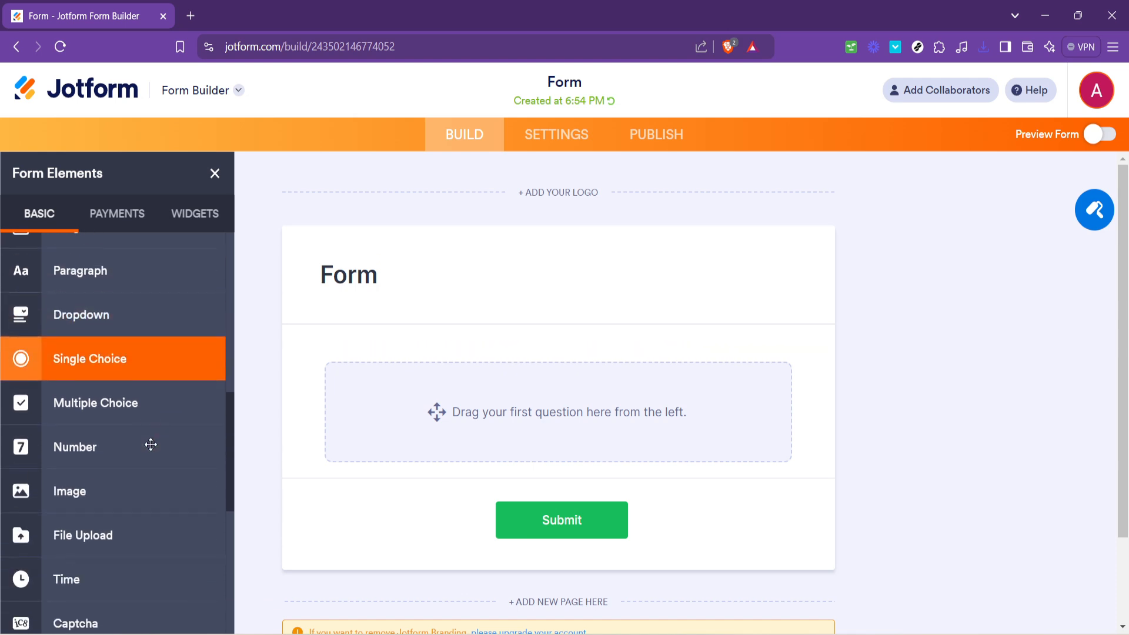
drag(108, 441, 422, 414)
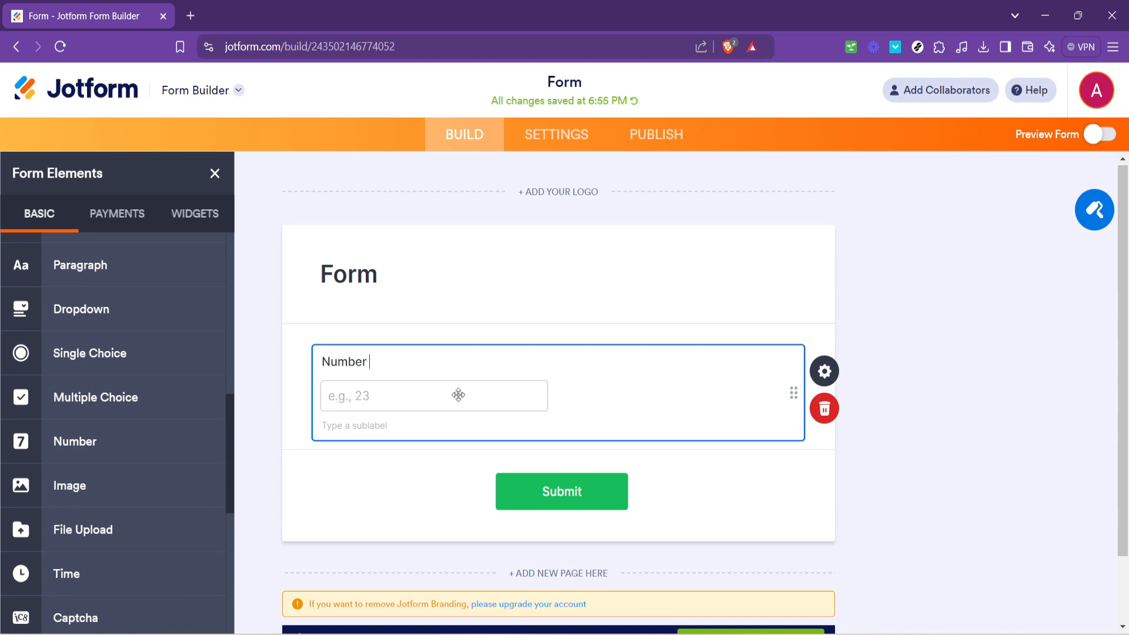
text(1)
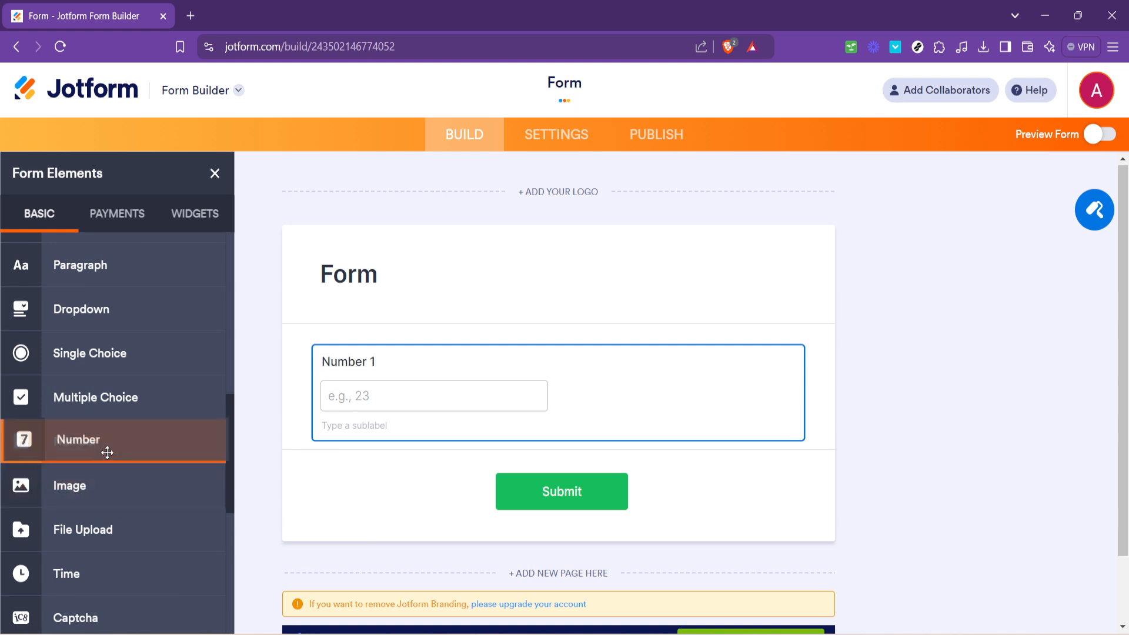
Add a second number question below the first and label it "Number 2"
drag(108, 452, 442, 484)
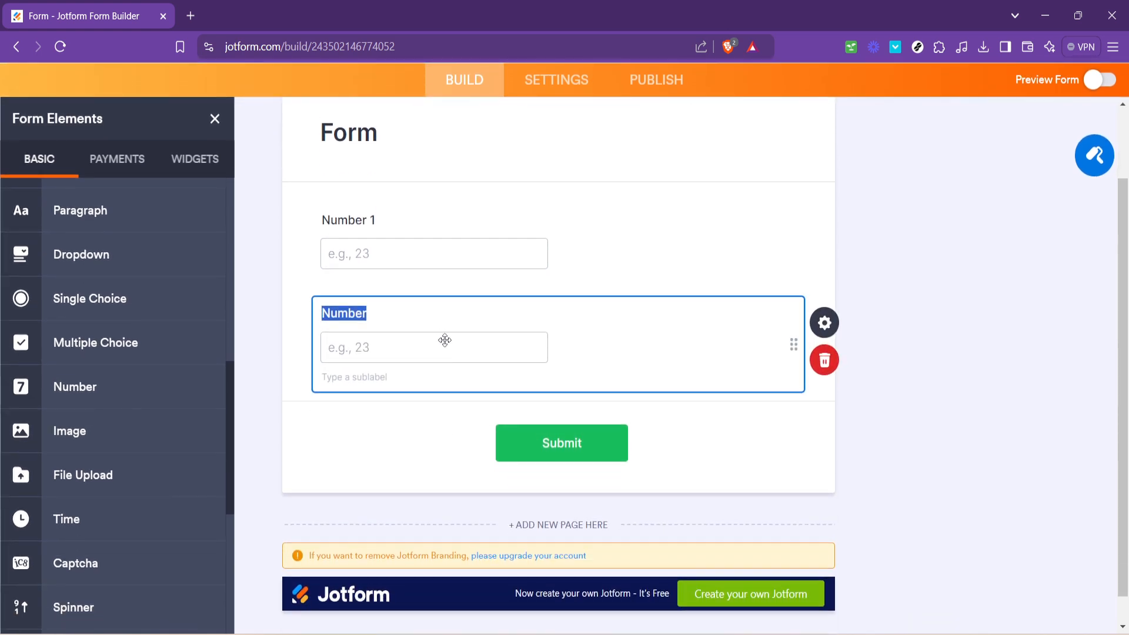
key(Right)
text(2)
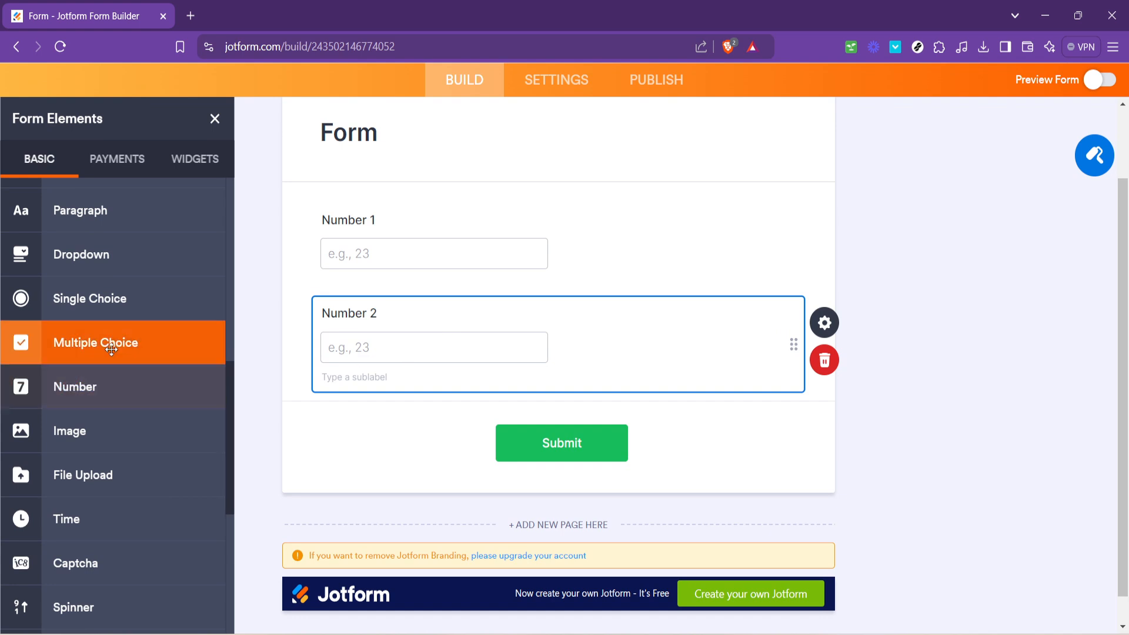
Add a multiple choice question titled "addon" below Number 2 and remove its fourth option
drag(111, 349, 415, 429)
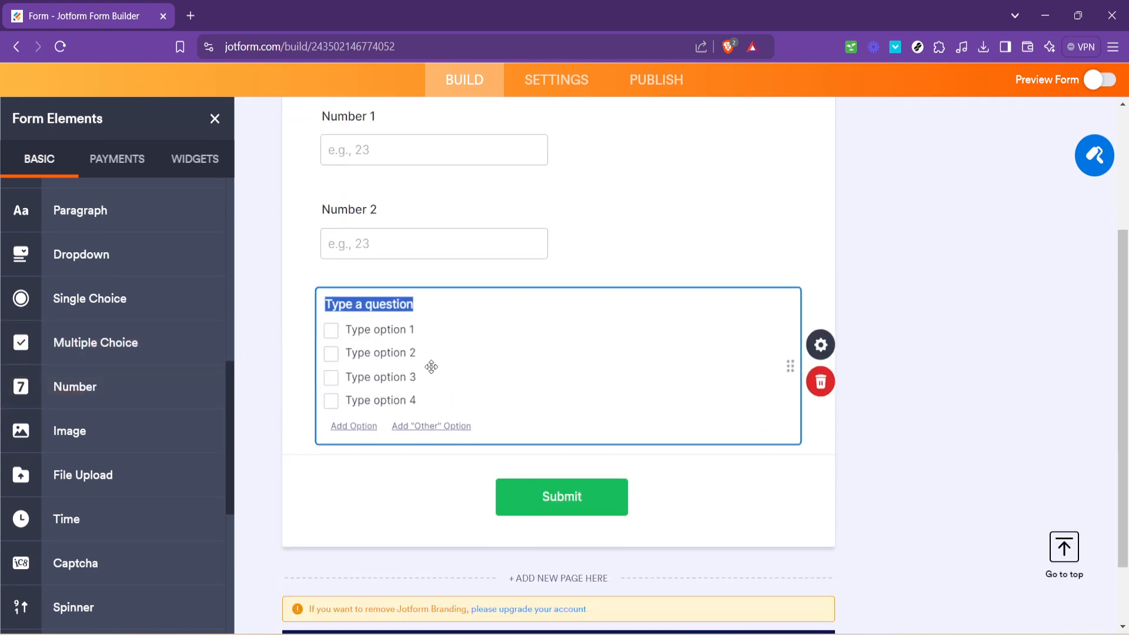
text(add)
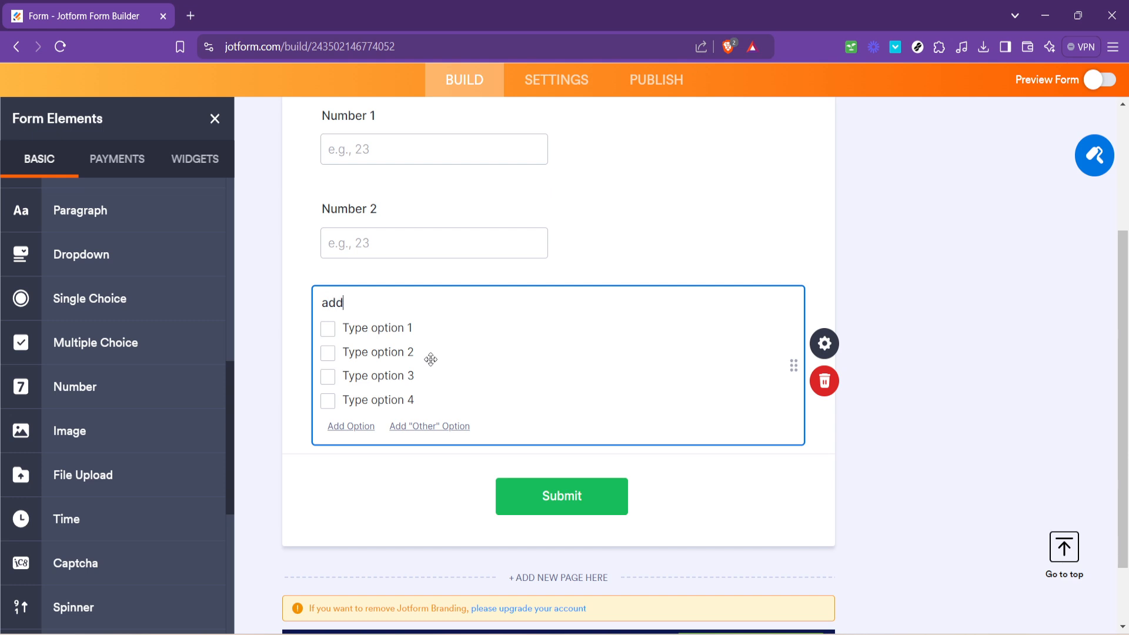
text(on)
click(445, 400)
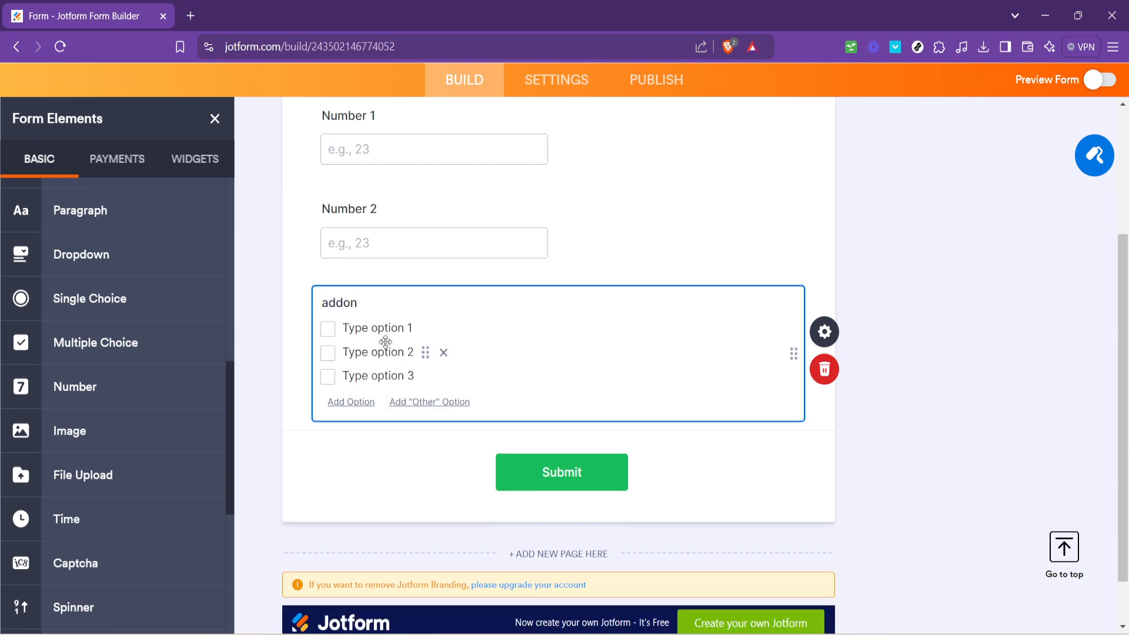
Name the three addon options "add on 10", "add on 20" and "add on 30"
click(378, 328)
text(add)
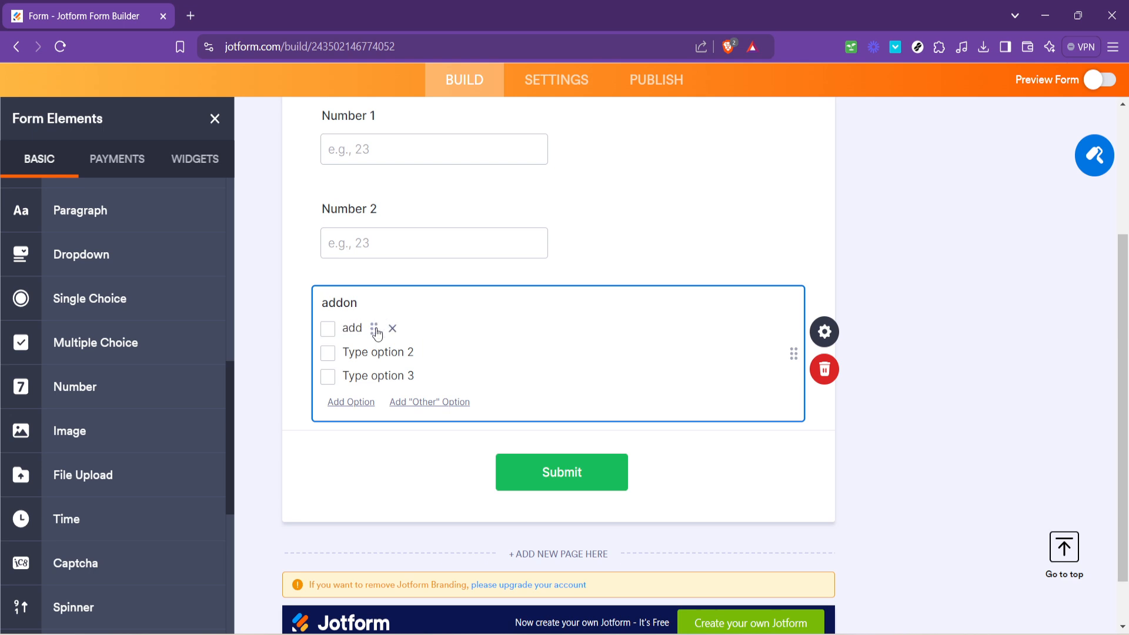
text( on 10)
click(380, 351)
text(add )
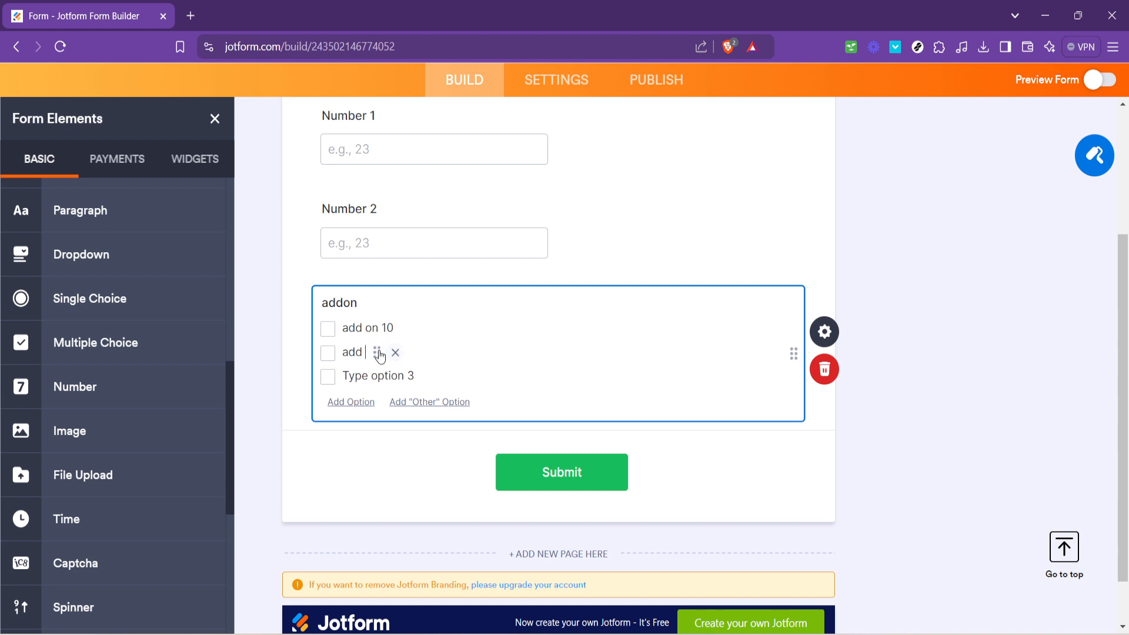
text(on 20)
click(377, 377)
text(add on)
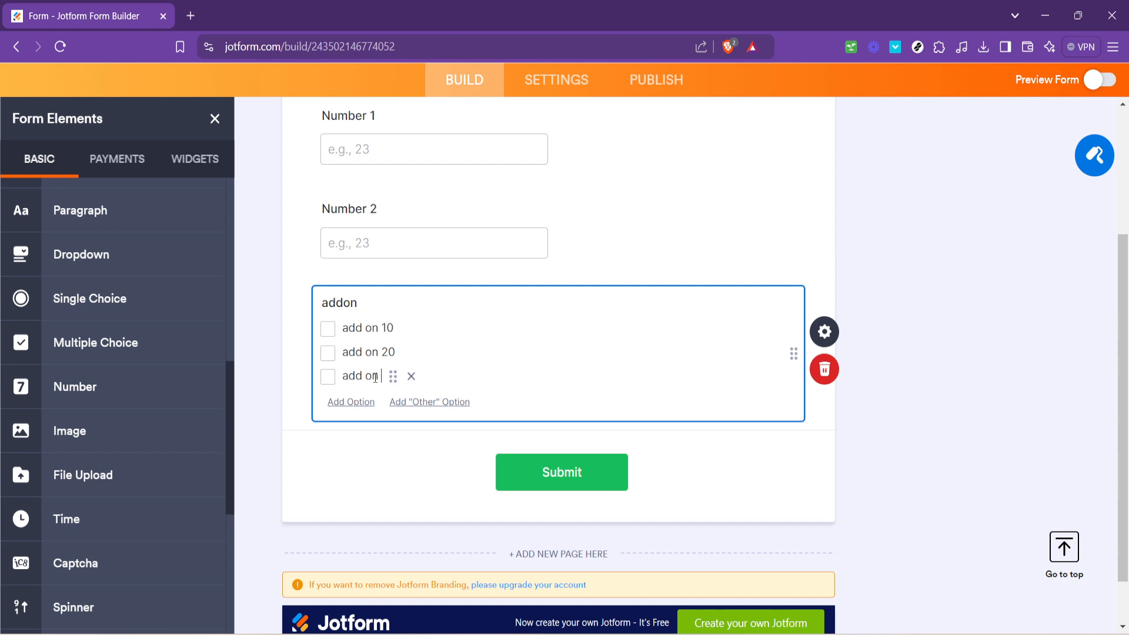
text( 30)
Add a Form Calculation widget below addon with the formula Number 1 + Number 2 + addon, save it, and title it "total"
click(195, 160)
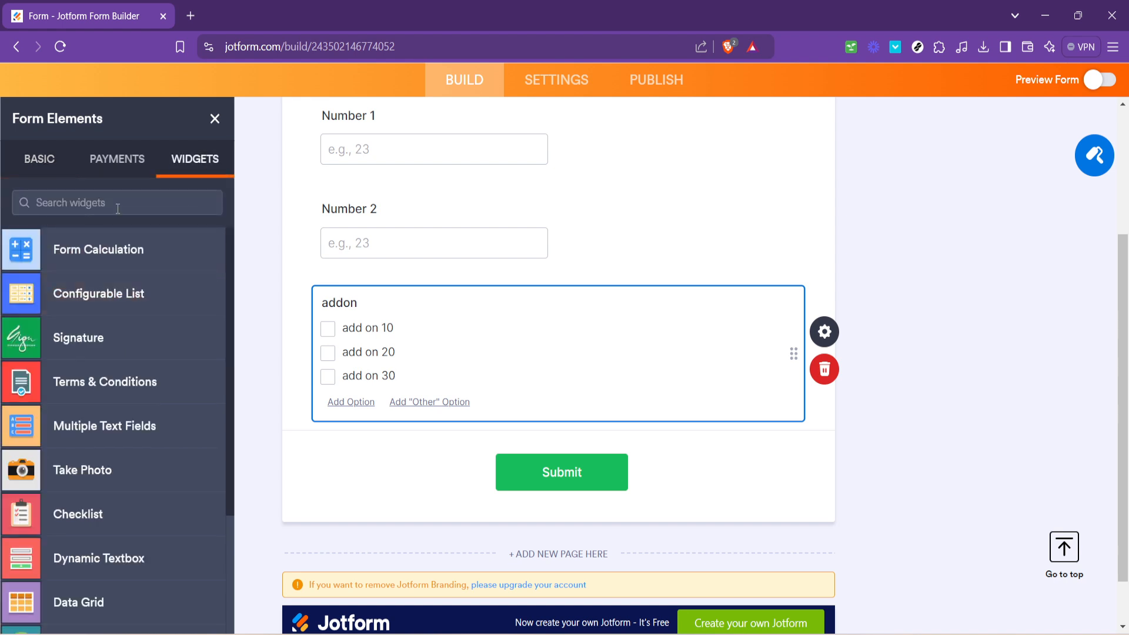
drag(110, 246, 465, 458)
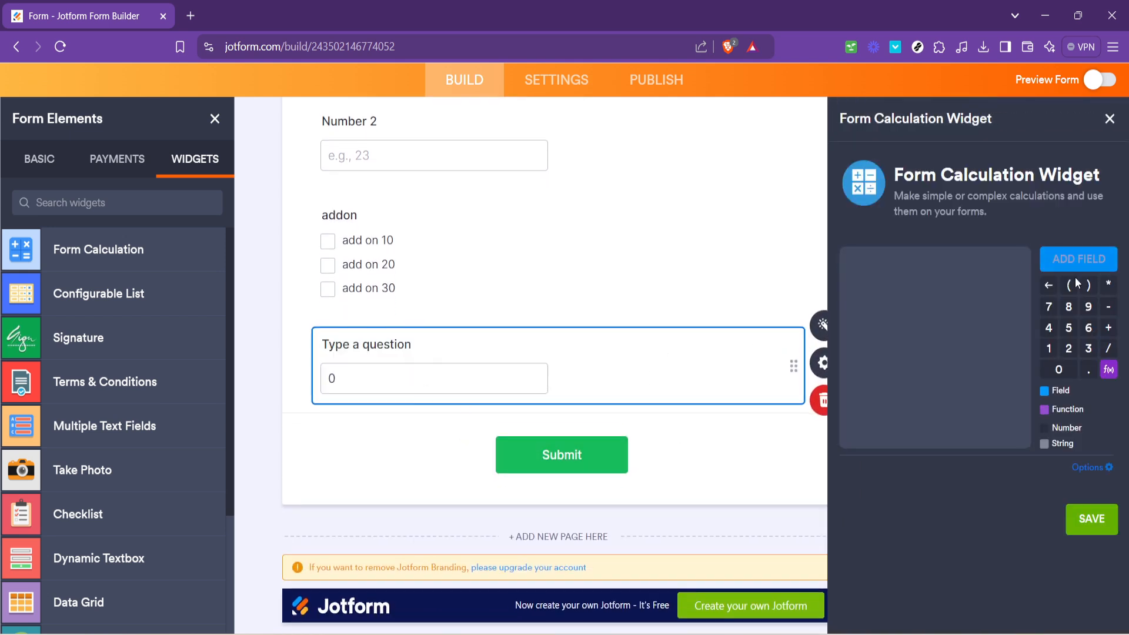
click(1111, 265)
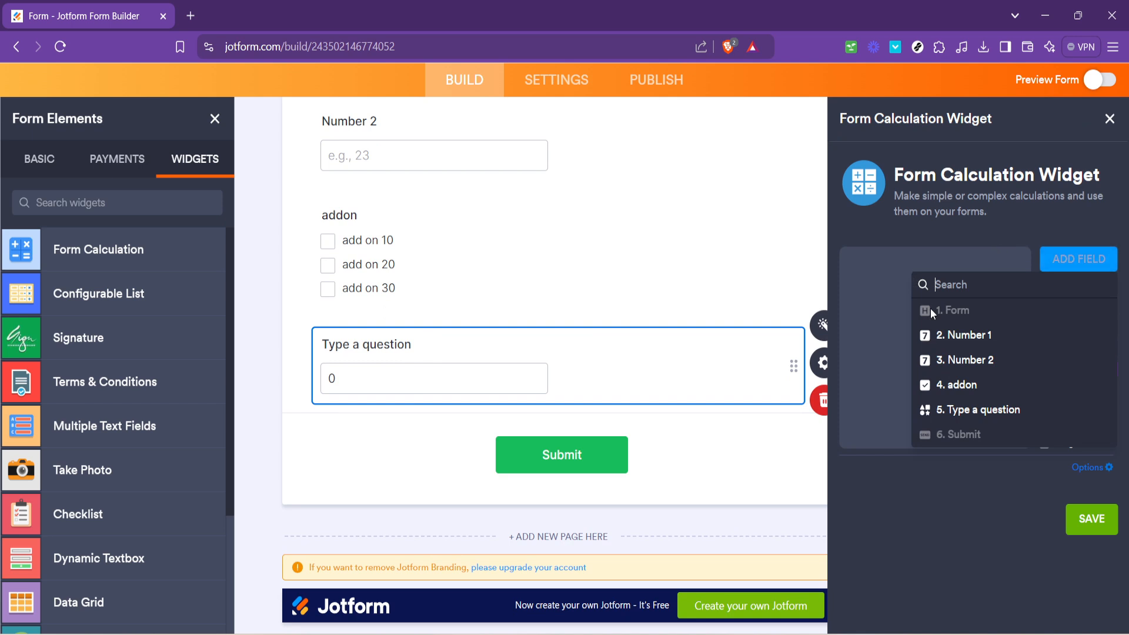
click(970, 334)
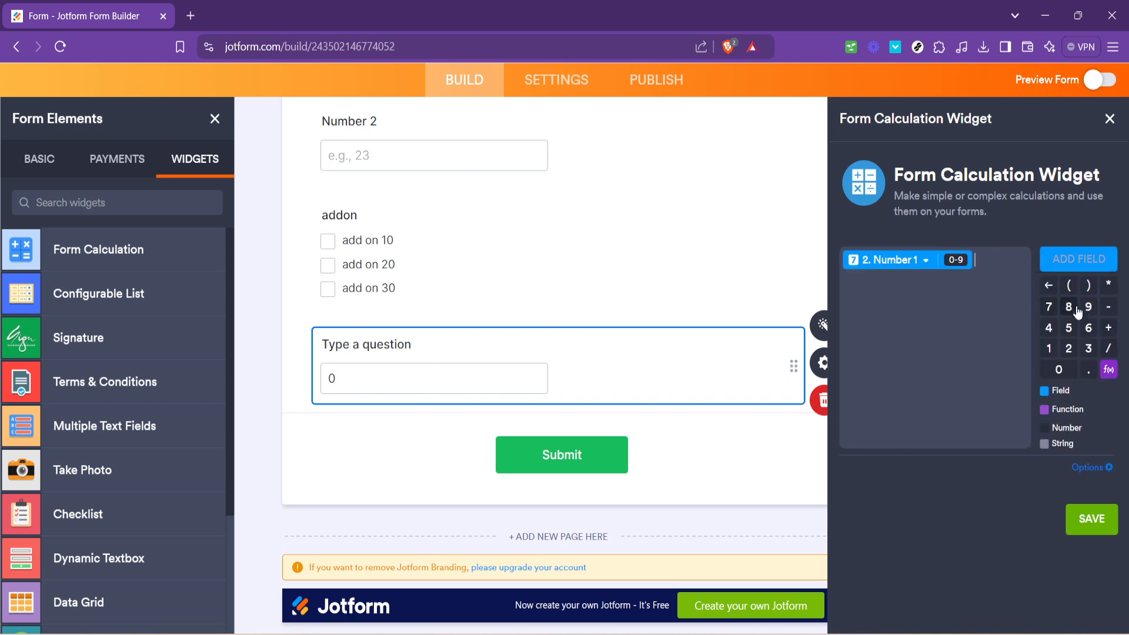
click(1109, 329)
click(1081, 265)
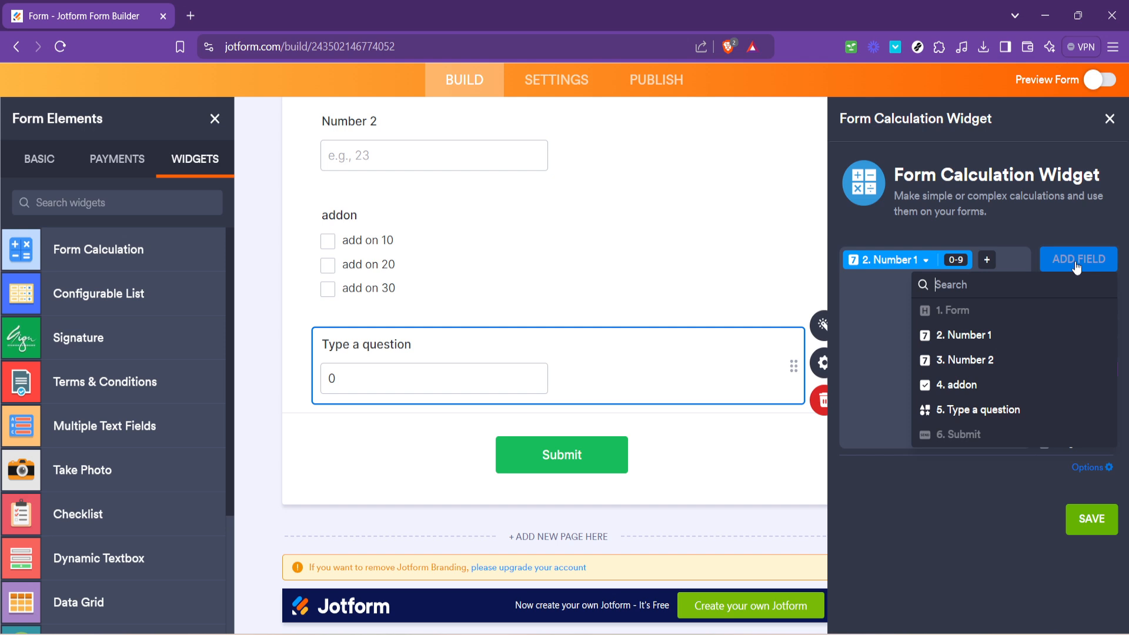
click(971, 360)
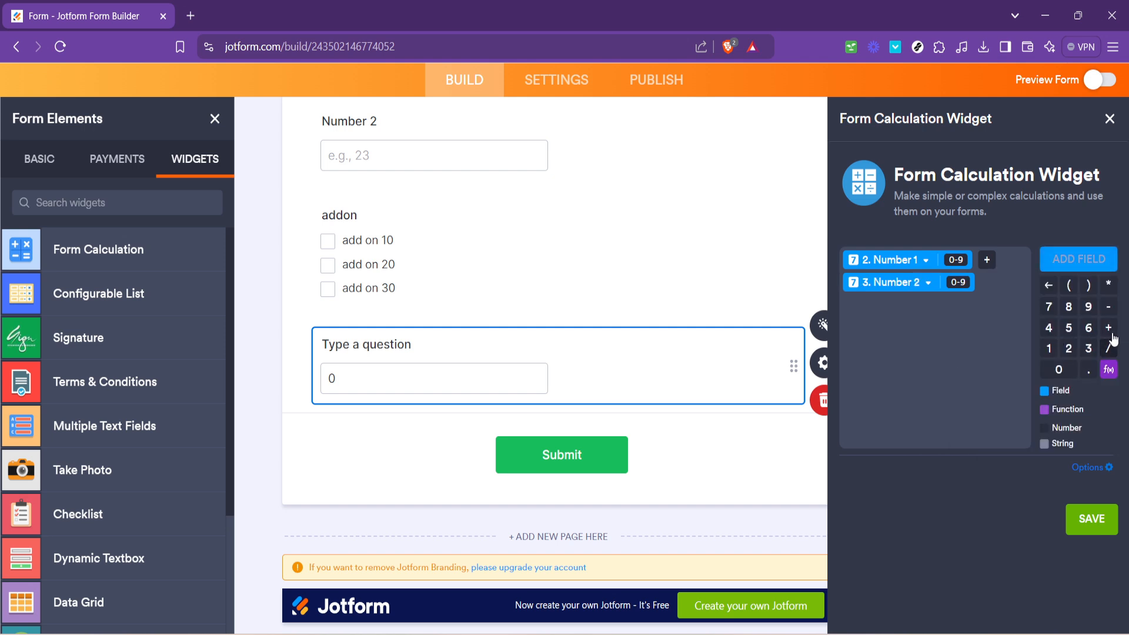
click(1082, 260)
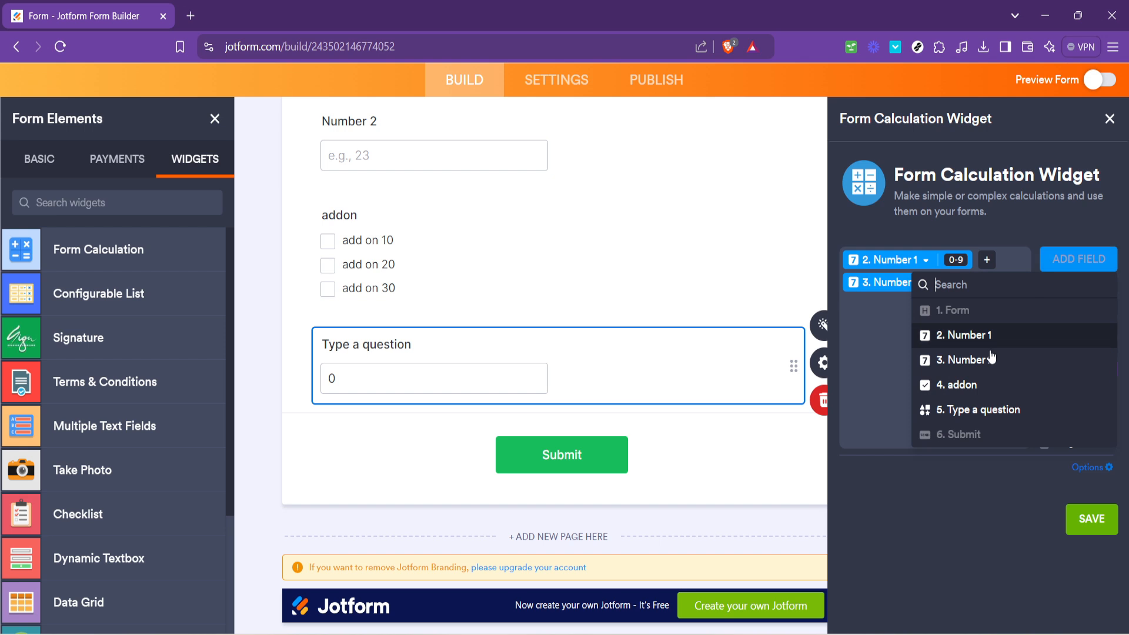
click(967, 385)
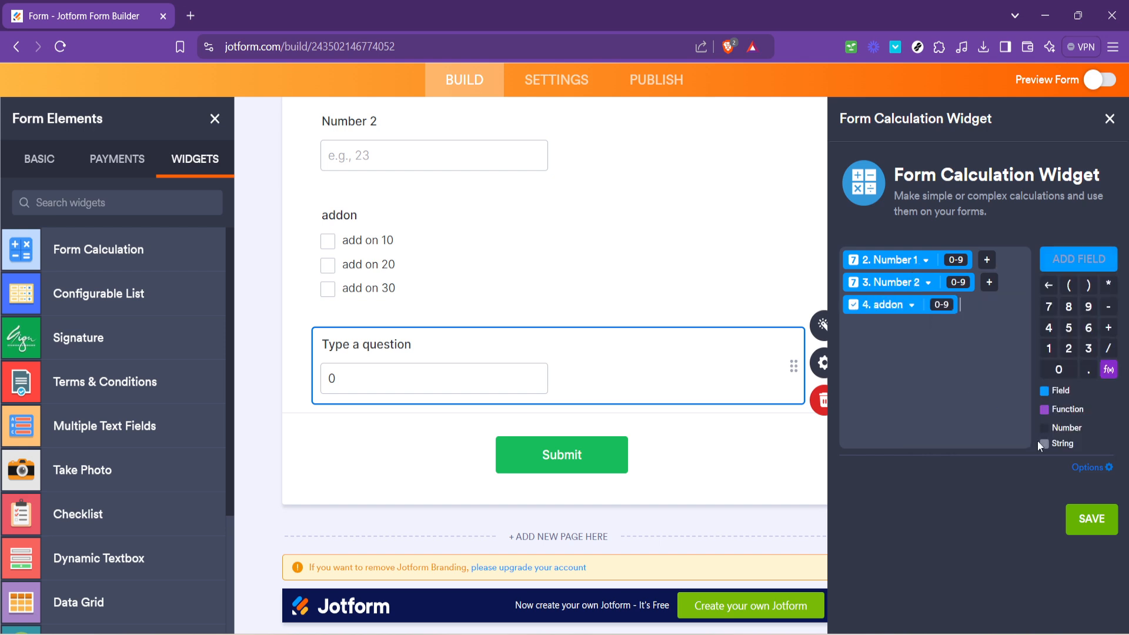
click(1092, 519)
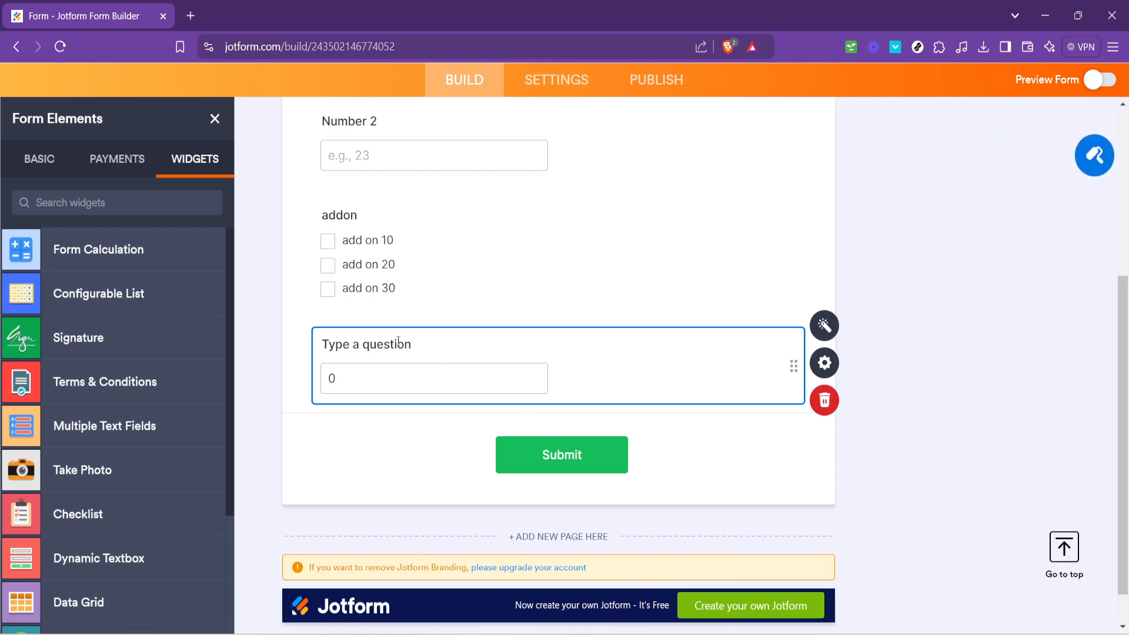
click(389, 344)
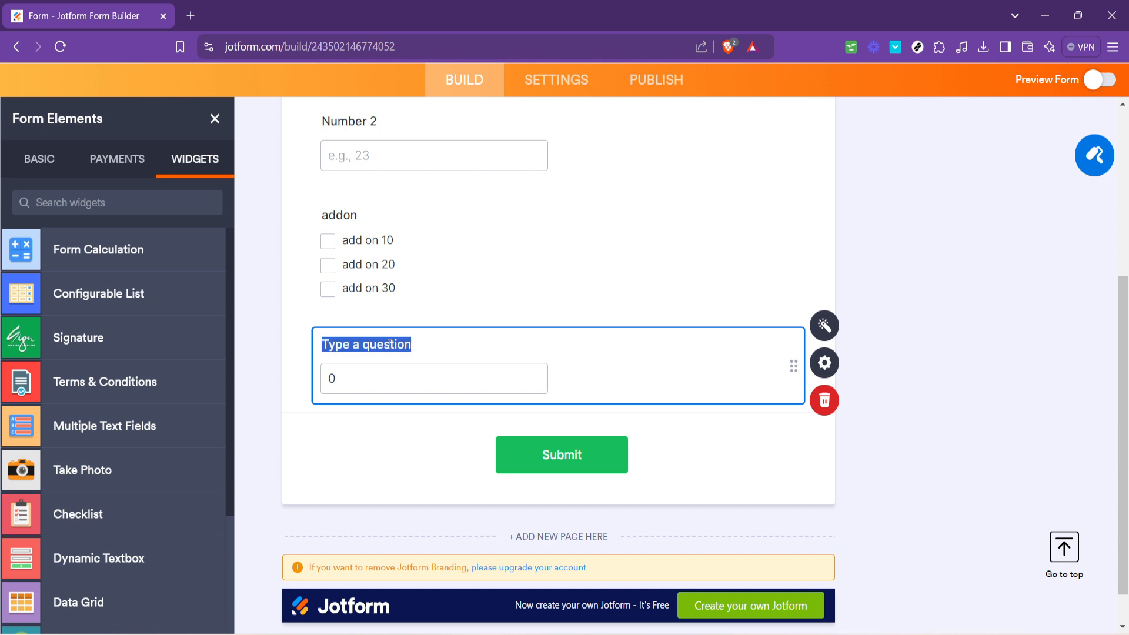
text(total)
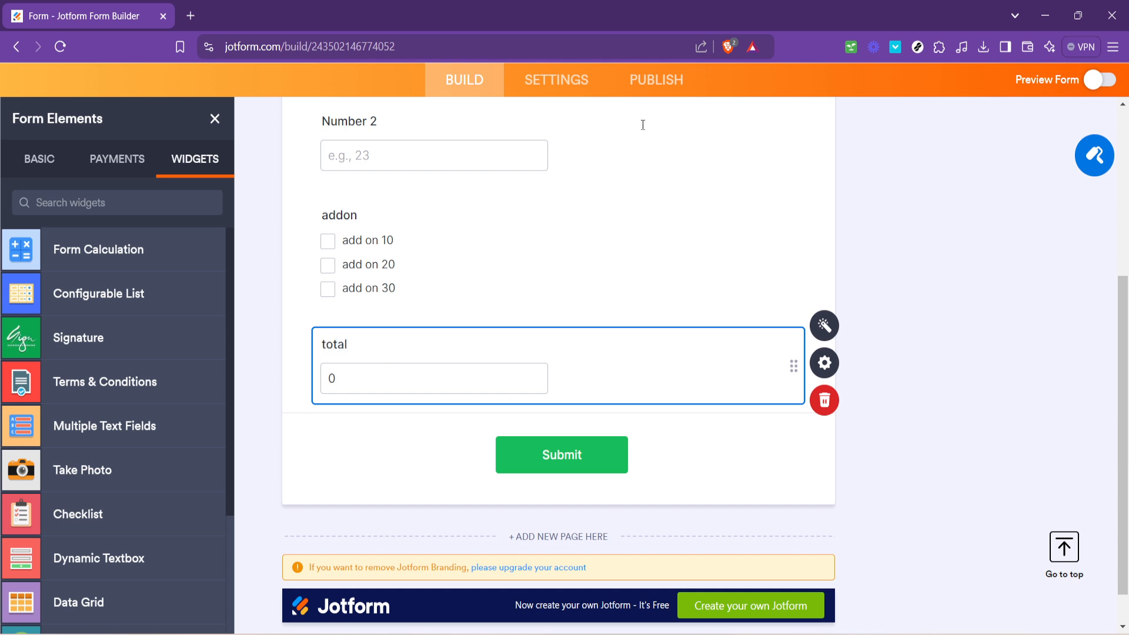
Open the published form in a new browser tab from its direct link and look through its fields
click(664, 94)
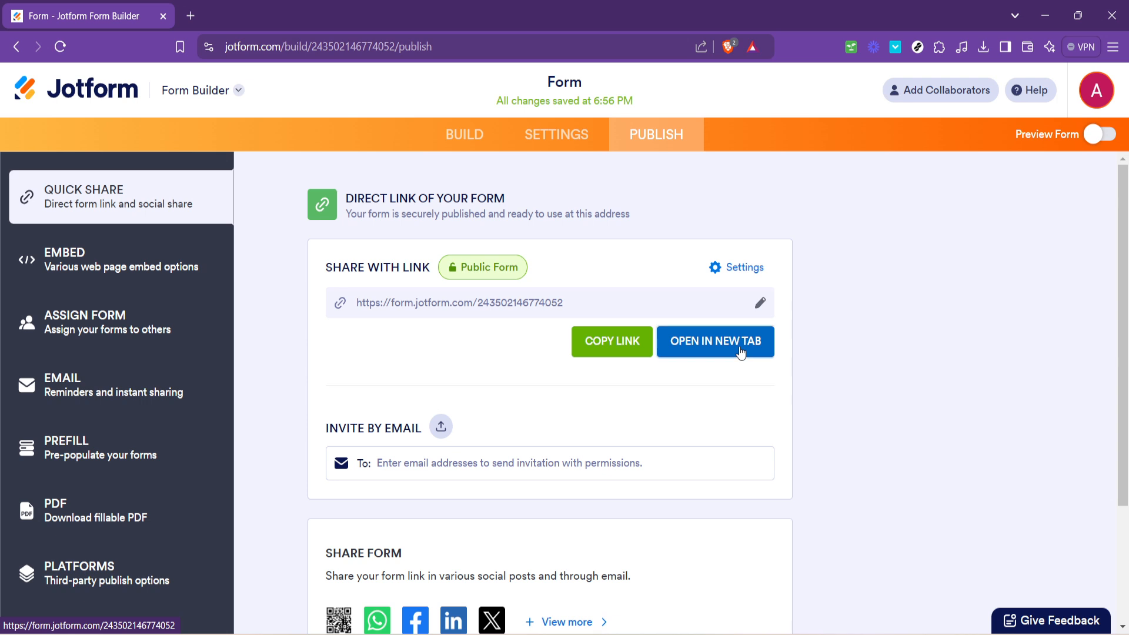
click(741, 352)
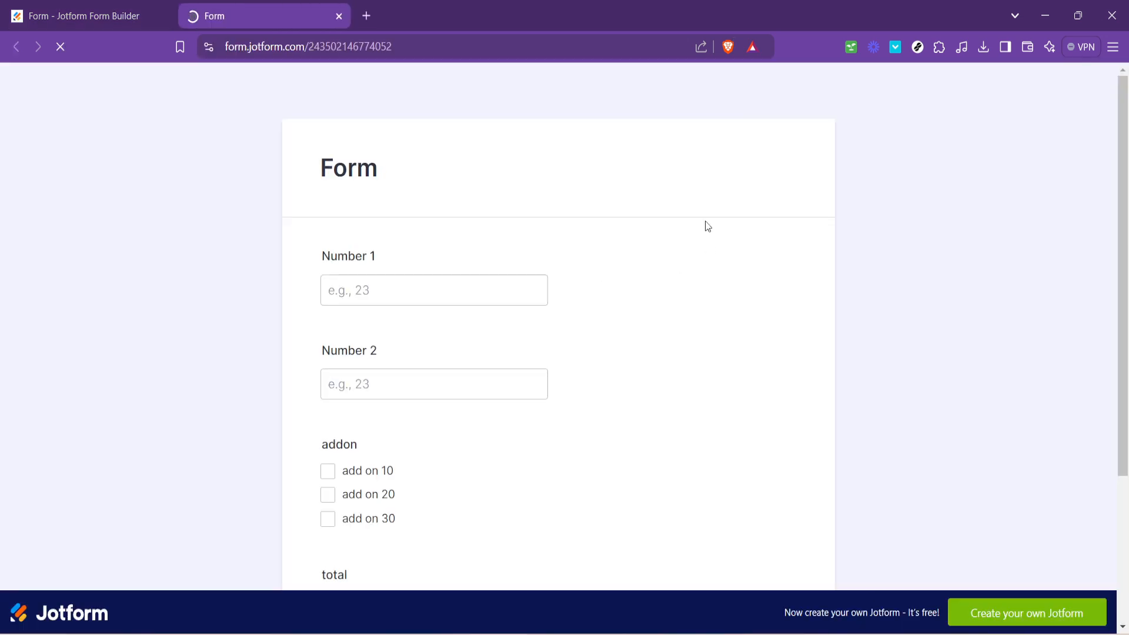
scroll(531, 420, down, 1)
scroll(532, 421, down, 3)
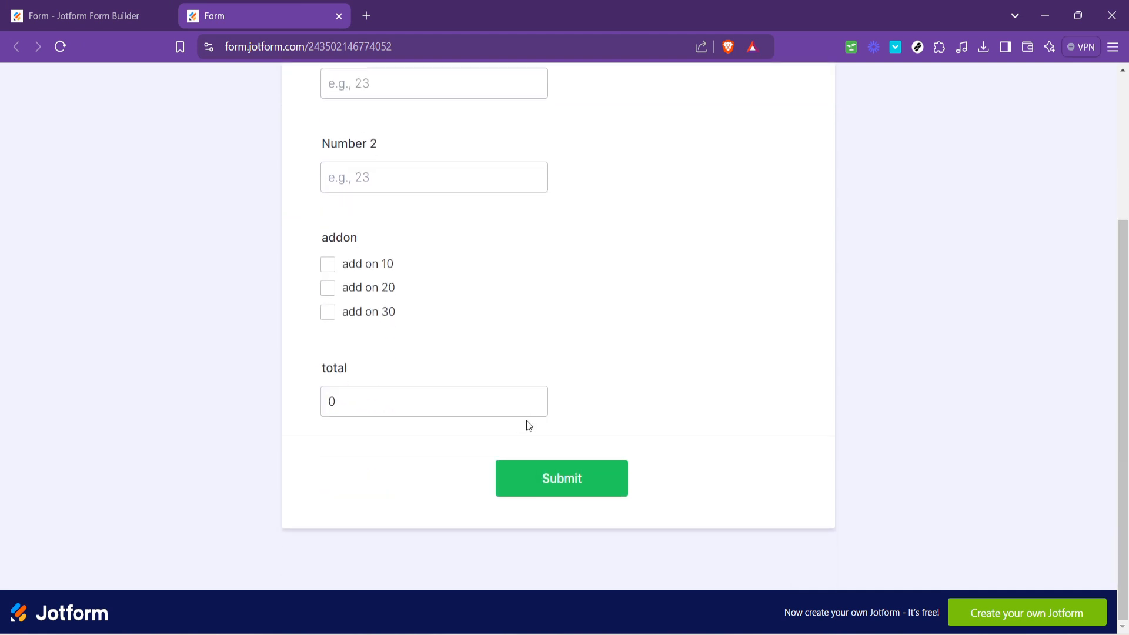
Test the calculation by entering 10 for Number 1 and 20 for Number 2 in the published form
scroll(527, 421, up, 3)
click(434, 249)
text(1)
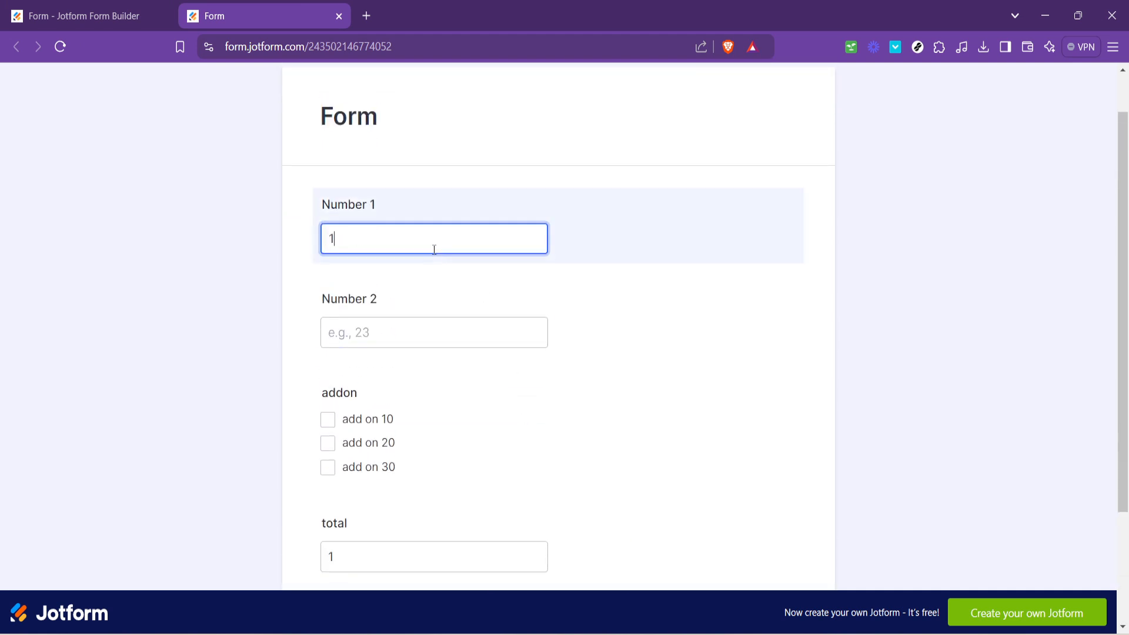
text(0)
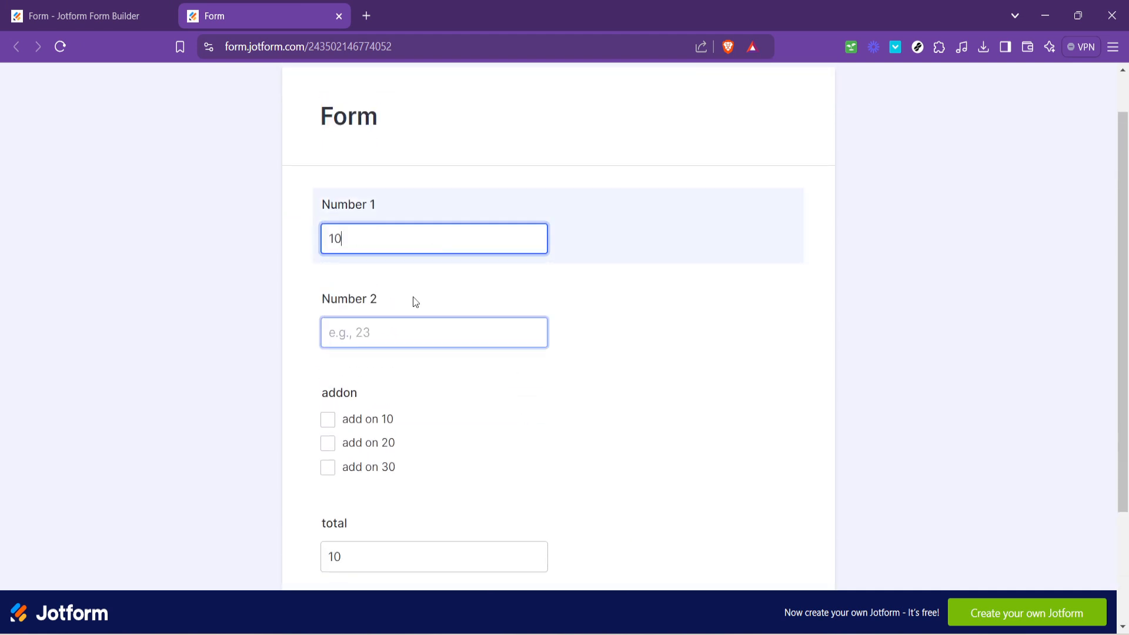
click(397, 323)
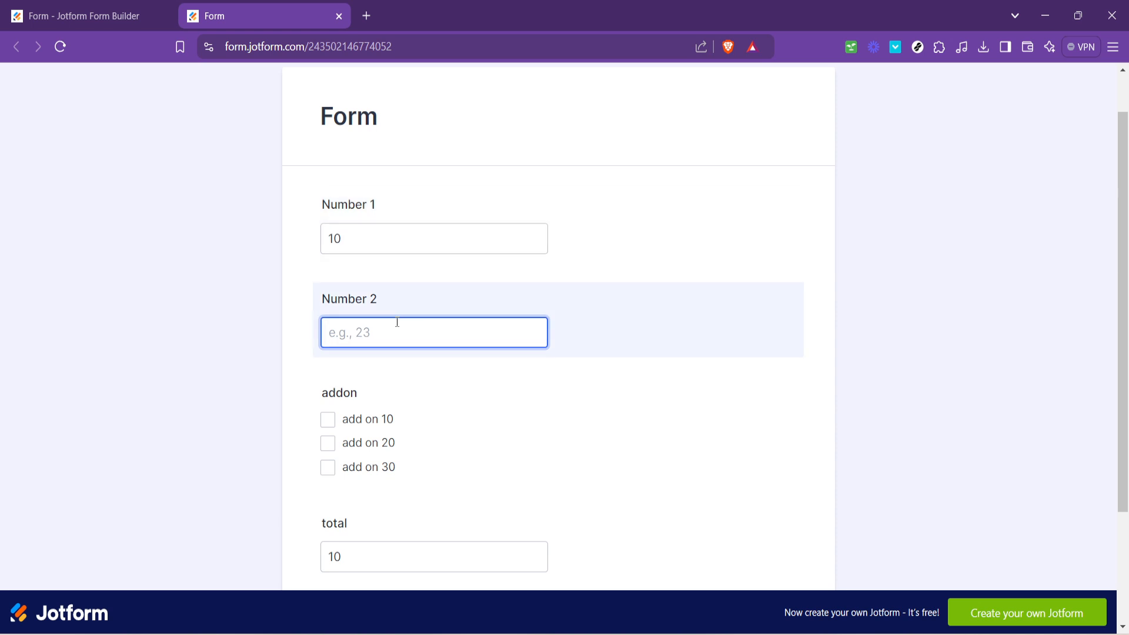
text(20)
scroll(677, 435, down, 1)
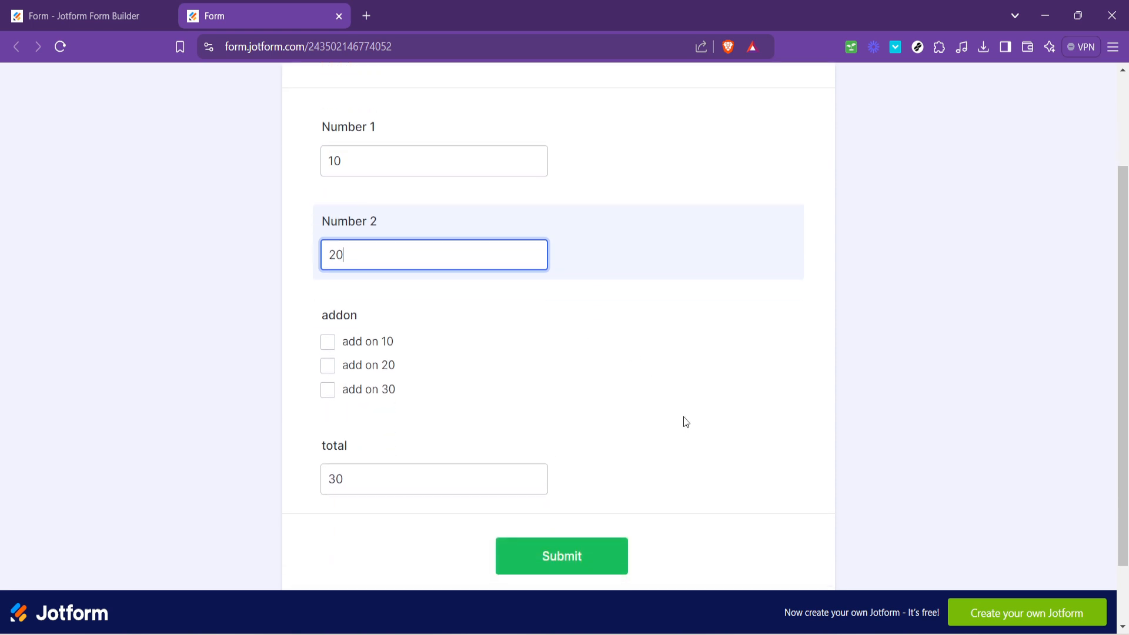